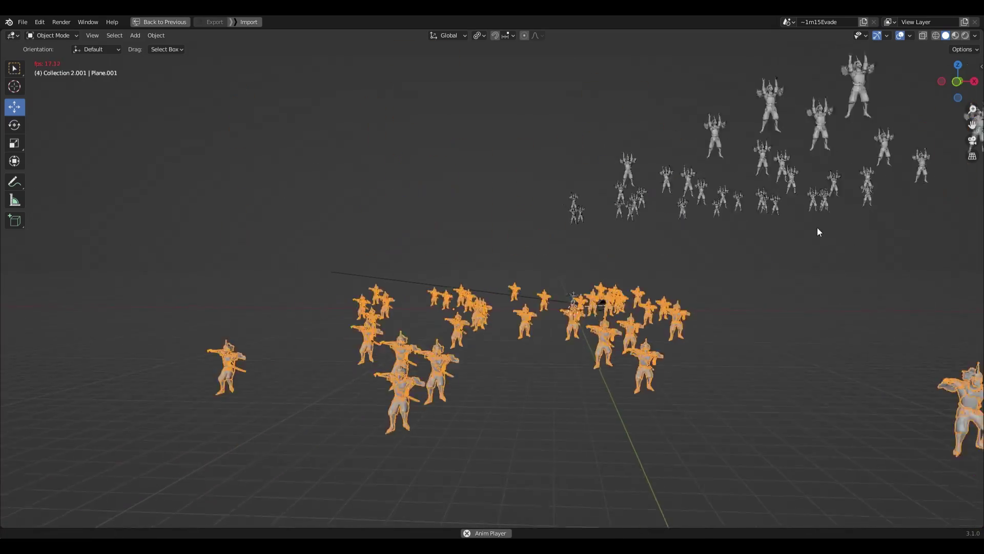
# Step: Deselect all objects and examine the playing tengu crowd animation from different viewpoints
pyautogui.hotkey('alt', 'a')
pyautogui.keyDown('shift'); pyautogui.moveTo(744, 271); pyautogui.dragTo(485, 297, button='middle'); pyautogui.keyUp('shift')
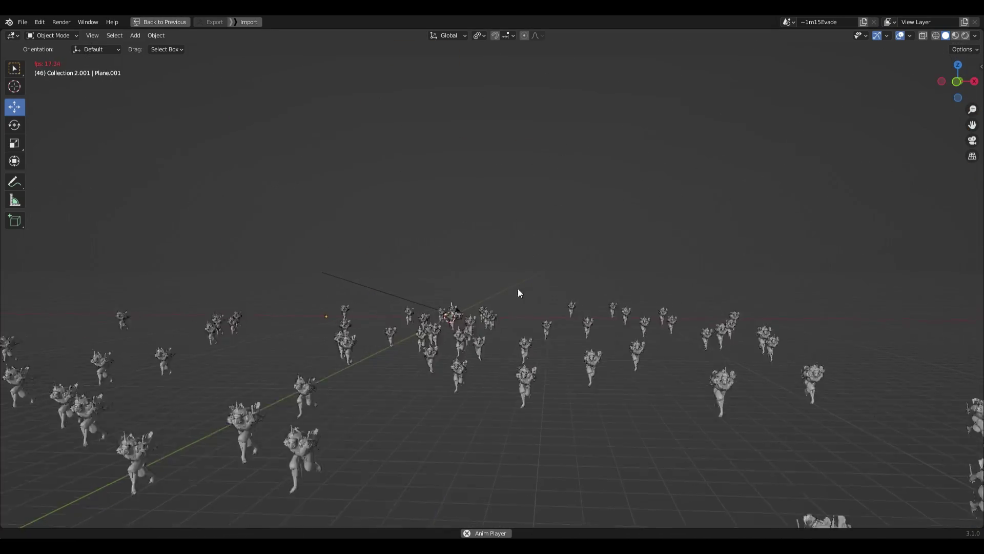
pyautogui.keyDown('ctrl'); pyautogui.moveTo(610, 263); pyautogui.dragTo(488, 300, button='middle'); pyautogui.keyUp('ctrl')
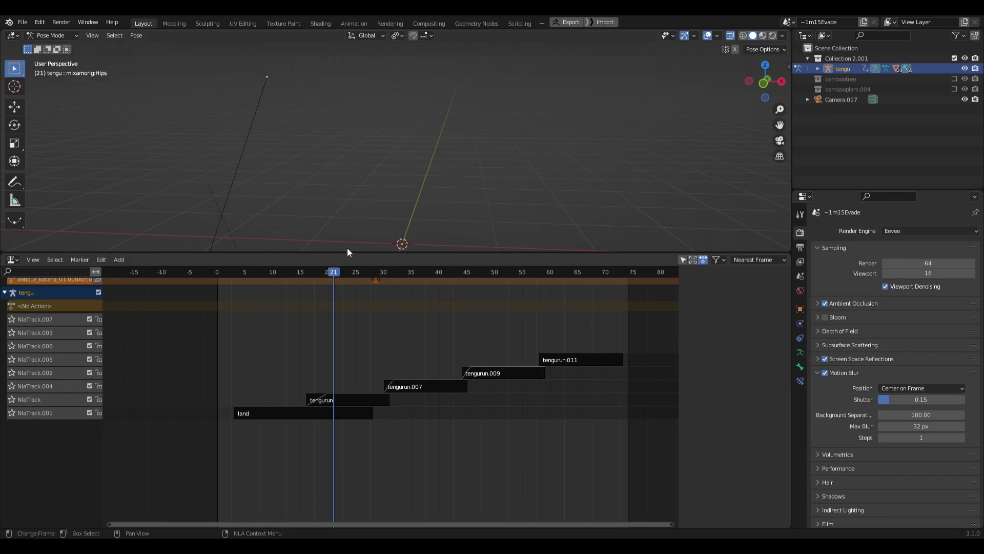
# Step: Scrub the tengu's land and run strips up to frame 66 and examine the character's movement
pyautogui.moveTo(319, 223); pyautogui.dragTo(338, 212, button='middle')
pyautogui.moveTo(346, 273); pyautogui.dragTo(356, 275)
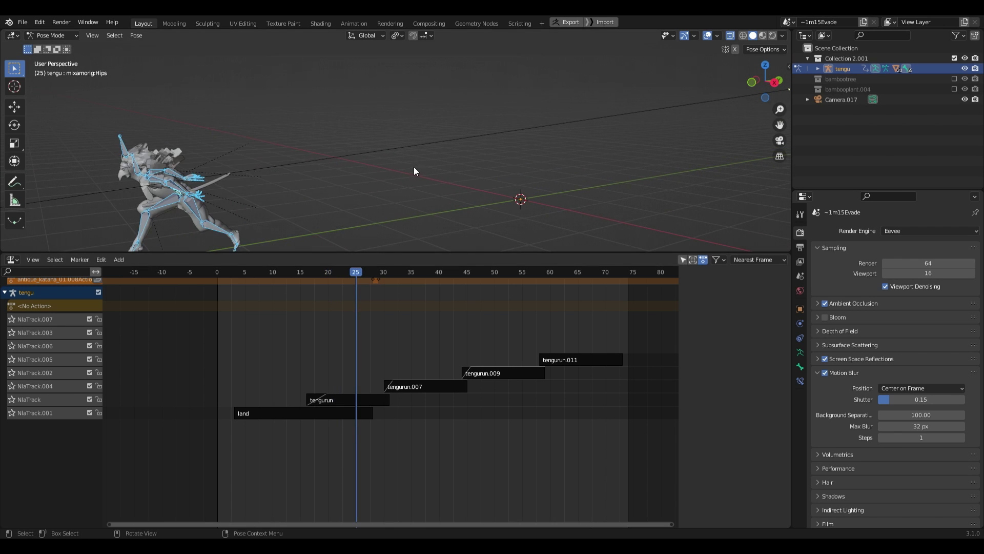
pyautogui.moveTo(413, 167); pyautogui.dragTo(539, 177, button='middle')
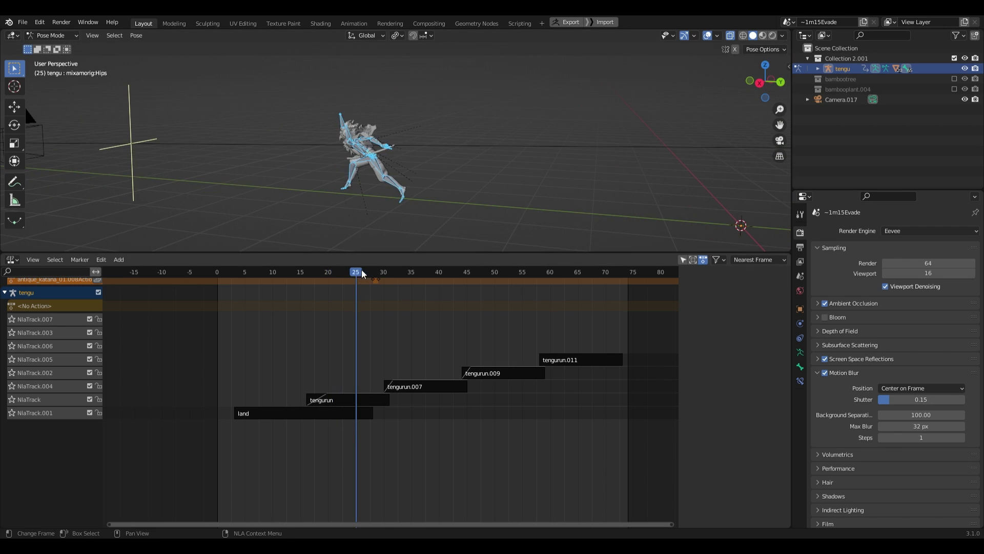
pyautogui.moveTo(362, 273); pyautogui.dragTo(581, 274)
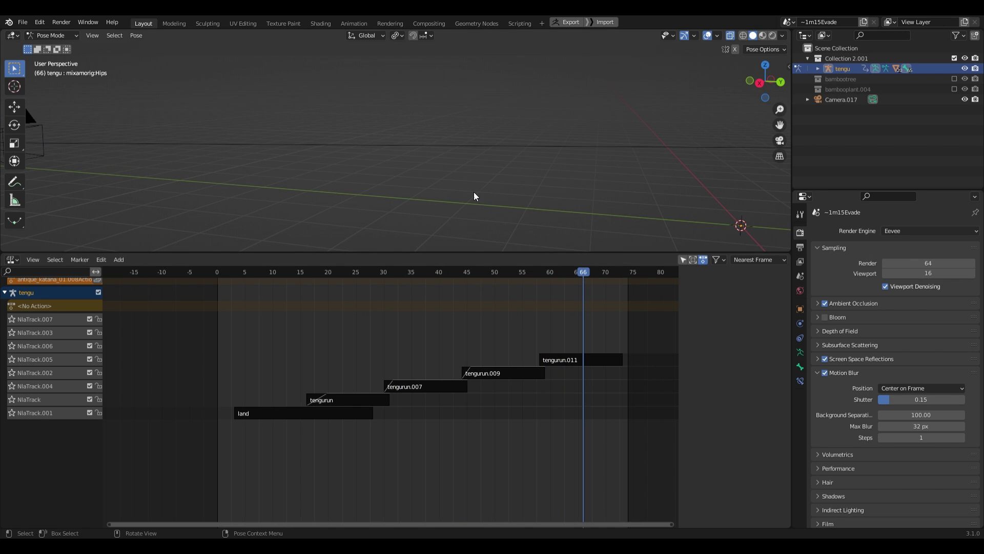
pyautogui.moveTo(474, 197); pyautogui.dragTo(440, 199, button='middle')
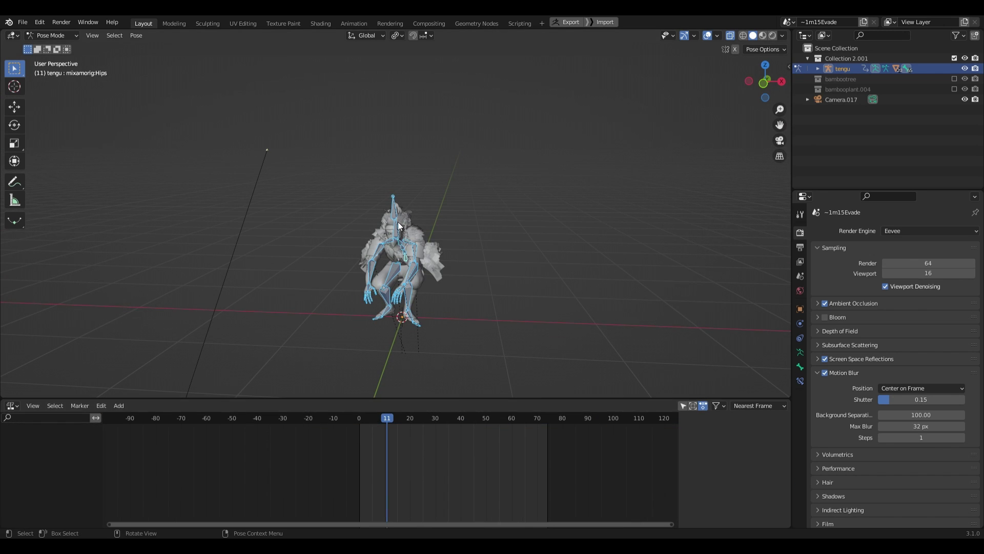
# Step: Switch the tengu armature to Object Mode and turn the Nonlinear Animation area into a Geometry Node Editor
pyautogui.hotkey('ctrl', 'Tab')
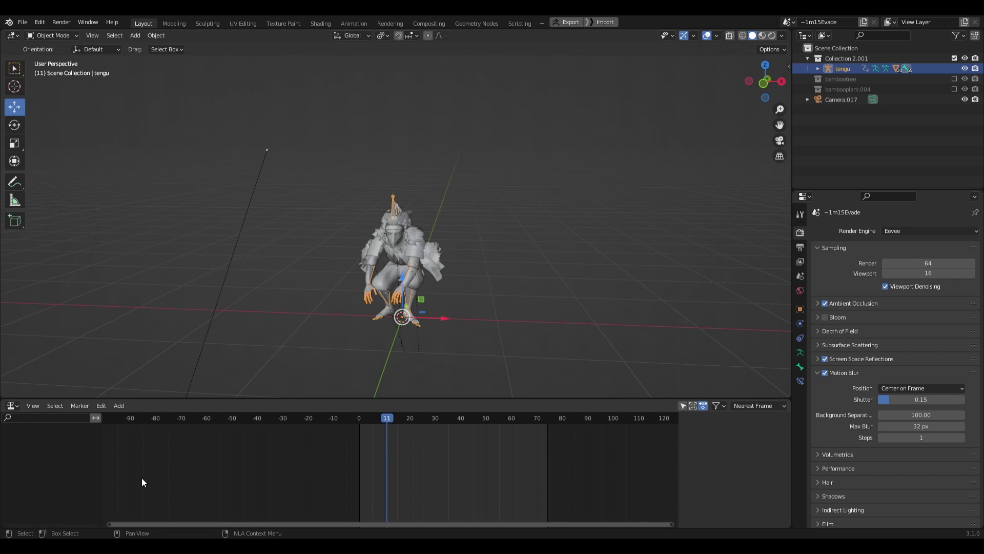
pyautogui.click(10, 406)
pyautogui.click(142, 446)
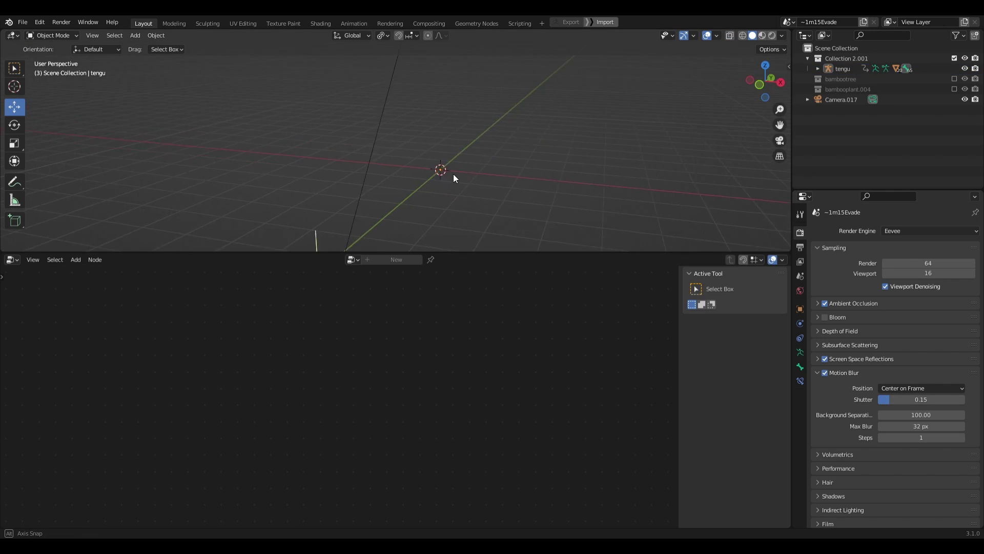
# Step: Add a plane mesh at the origin and create a new geometry node tree on it
pyautogui.hotkey('shift', 'a')
pyautogui.moveTo(448, 158)
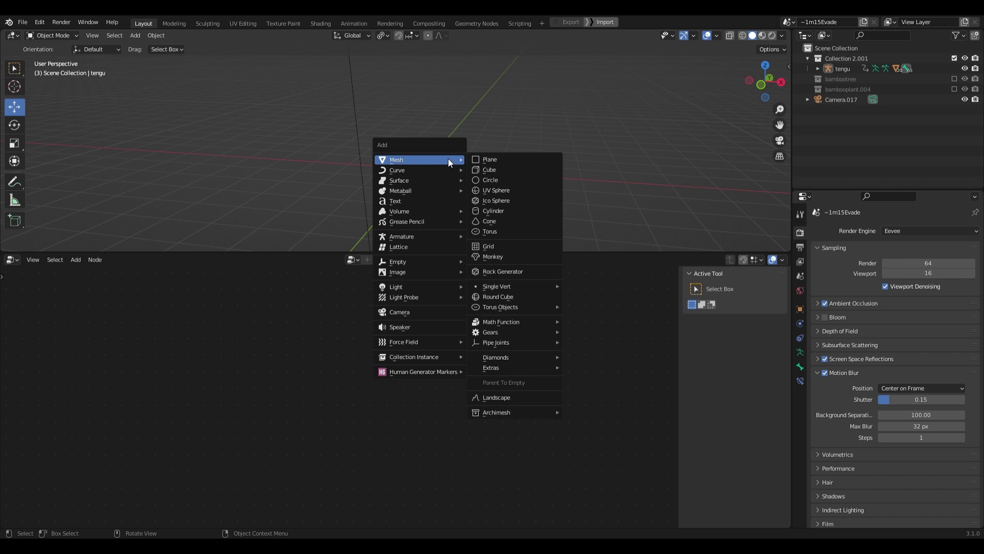
pyautogui.click(501, 159)
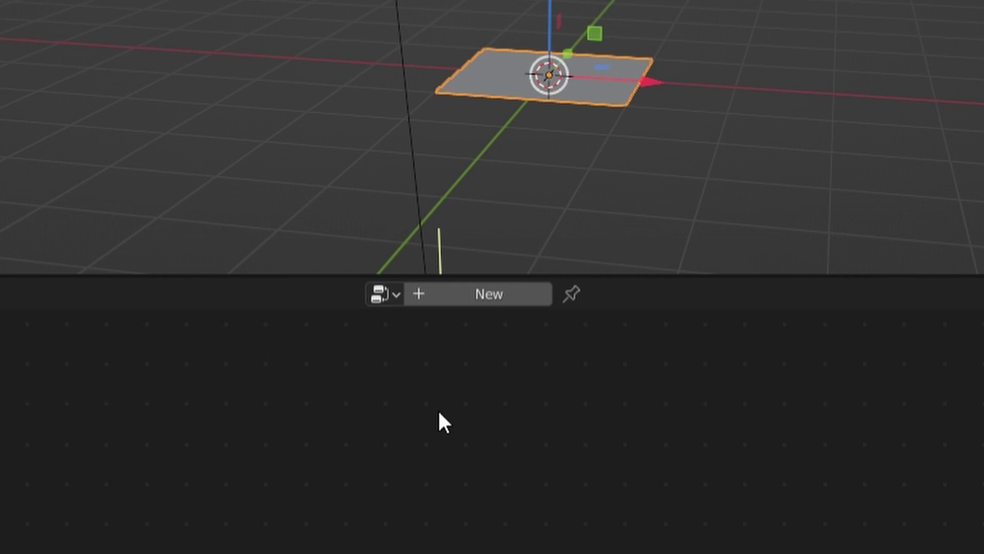
pyautogui.click(378, 260)
# Step: Add a Grid mesh primitive node above the Group Input and set its Size X and Size Y to 4 m
pyautogui.scroll(-4, 366, 279)
pyautogui.hotkey('shift', 'a')
pyautogui.moveTo(233, 318)
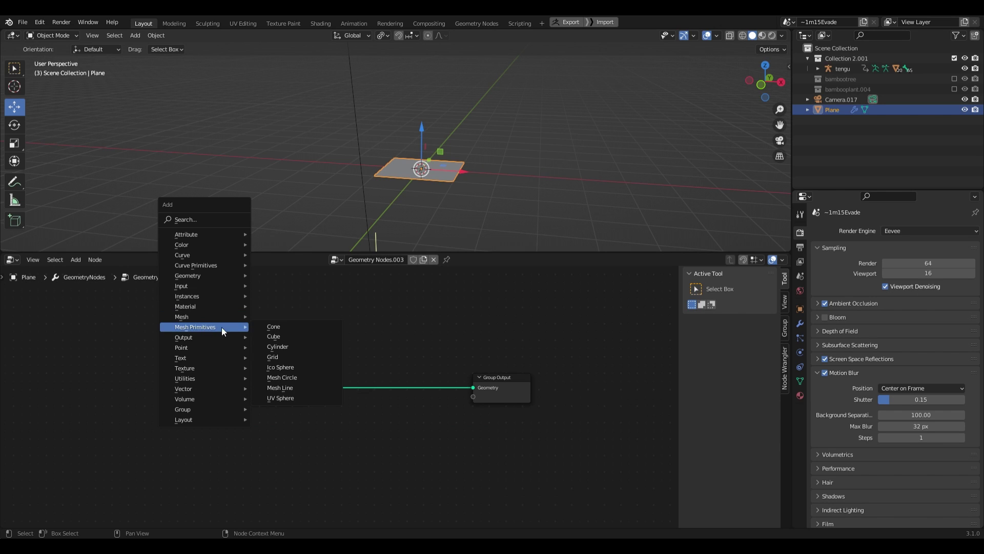
pyautogui.click(280, 357)
pyautogui.click(219, 304)
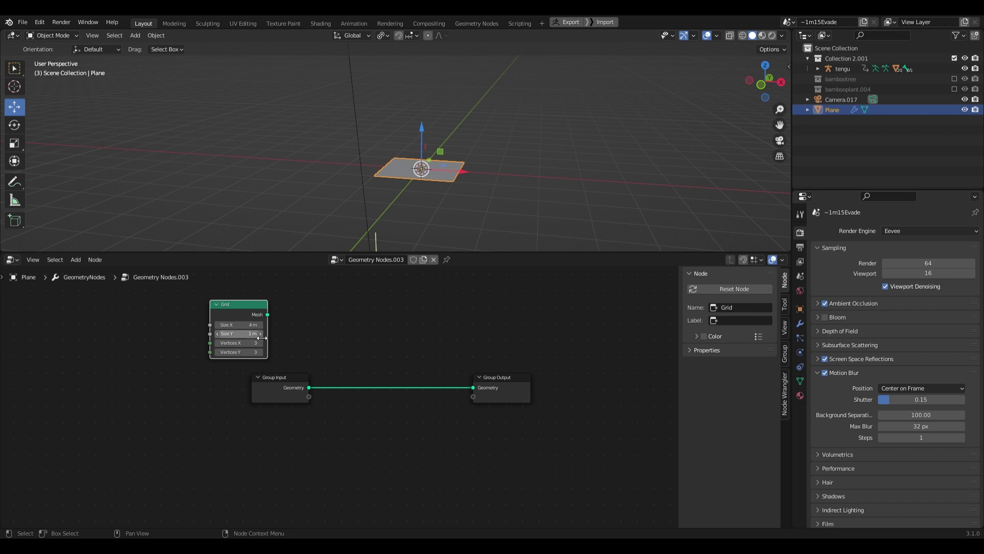
pyautogui.press('Return')
# Step: Add a Collection Info node that uses Collection 2.001 and place it below the Grid node
pyautogui.hotkey('shift', 'a')
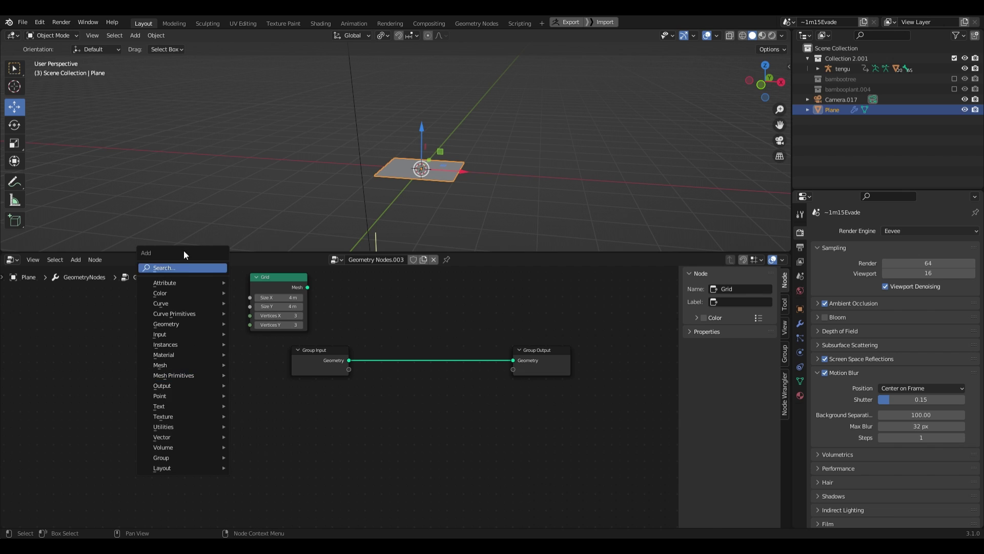
pyautogui.click(187, 252)
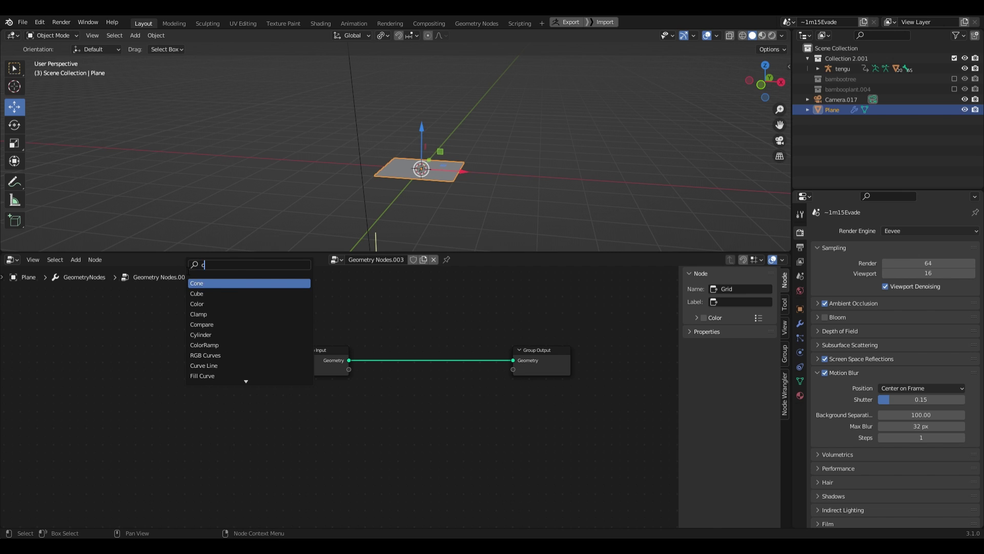
pyautogui.click(207, 283)
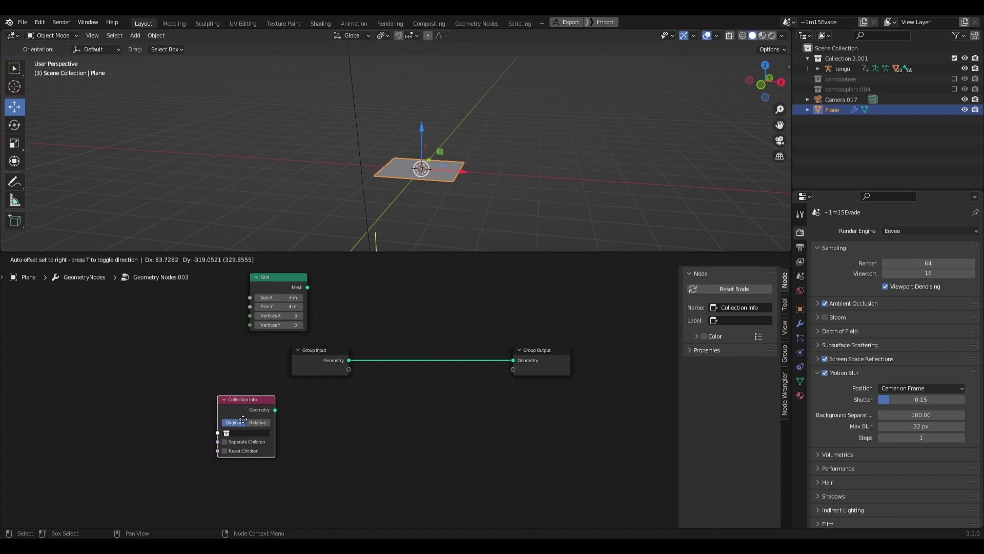
pyautogui.click(217, 427)
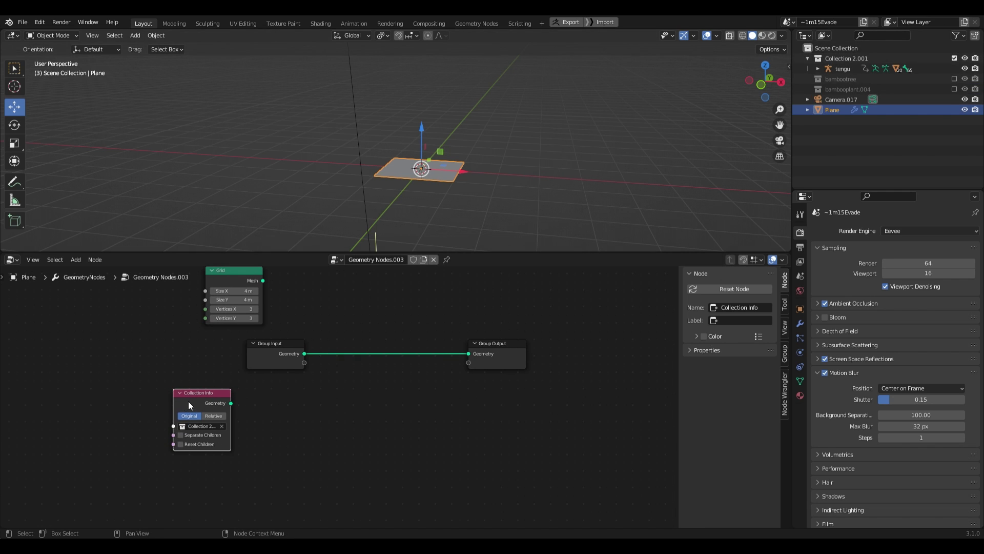
pyautogui.moveTo(188, 401); pyautogui.dragTo(145, 412)
# Step: Delete the Group Input node from the plane's node tree
pyautogui.moveTo(321, 381); pyautogui.dragTo(319, 391, button='middle')
pyautogui.moveTo(362, 333); pyautogui.dragTo(400, 345, button='middle')
pyautogui.press('x')
pyautogui.moveTo(339, 334); pyautogui.dragTo(355, 330, button='middle')
# Step: Add an Instance on Points node between the Grid node and the Group Output
pyautogui.hotkey('shift', 'a')
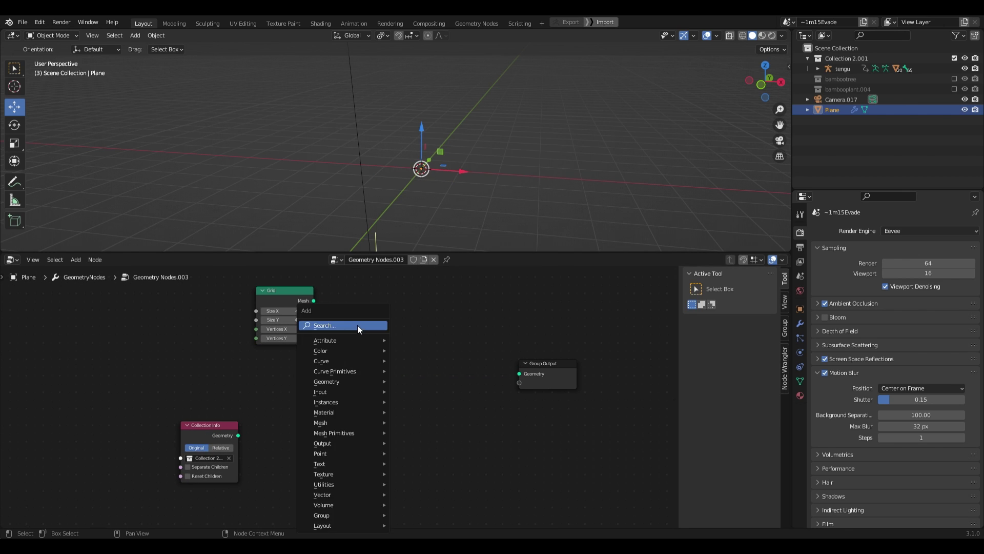
pyautogui.click(358, 326)
pyautogui.write('instance')
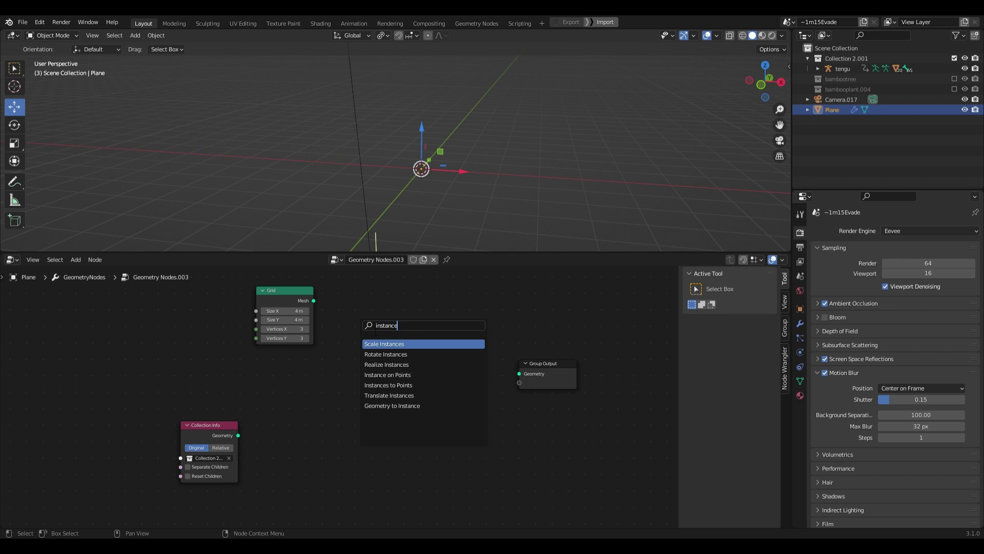
pyautogui.click(405, 344)
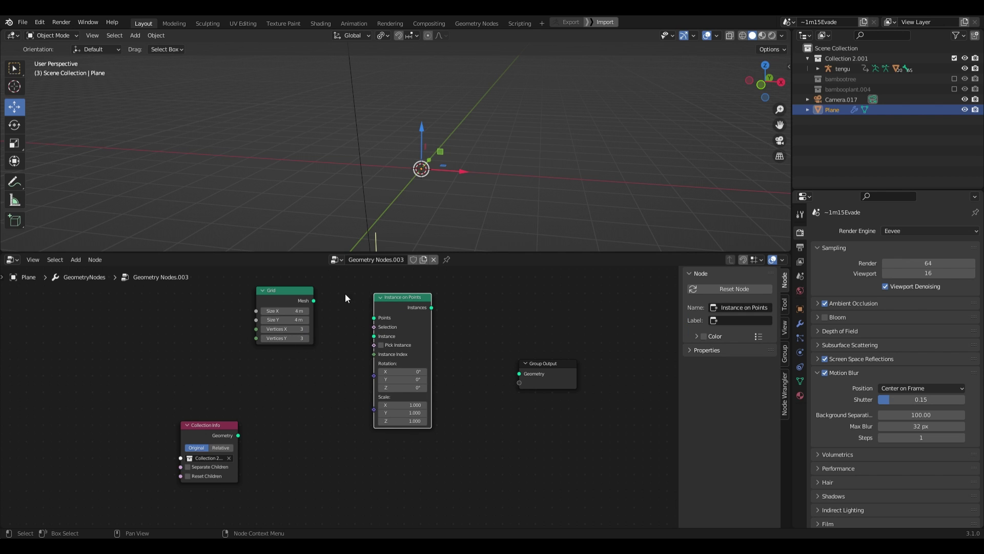
# Step: Link the Grid's Mesh to Points, the Collection Info's Geometry to Instance, and Instances to the Group Output's Geometry
pyautogui.moveTo(315, 300); pyautogui.dragTo(320, 302)
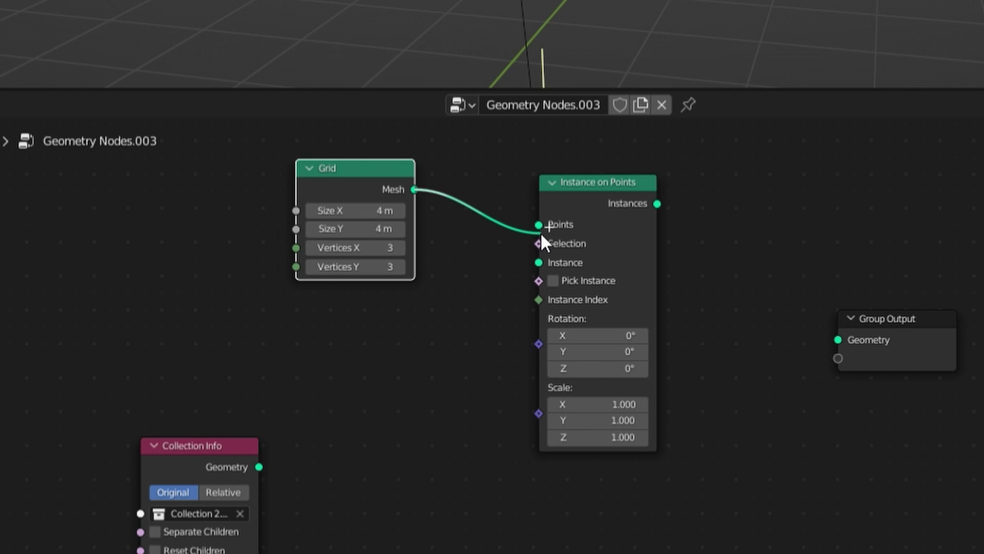
pyautogui.moveTo(541, 232); pyautogui.dragTo(539, 226)
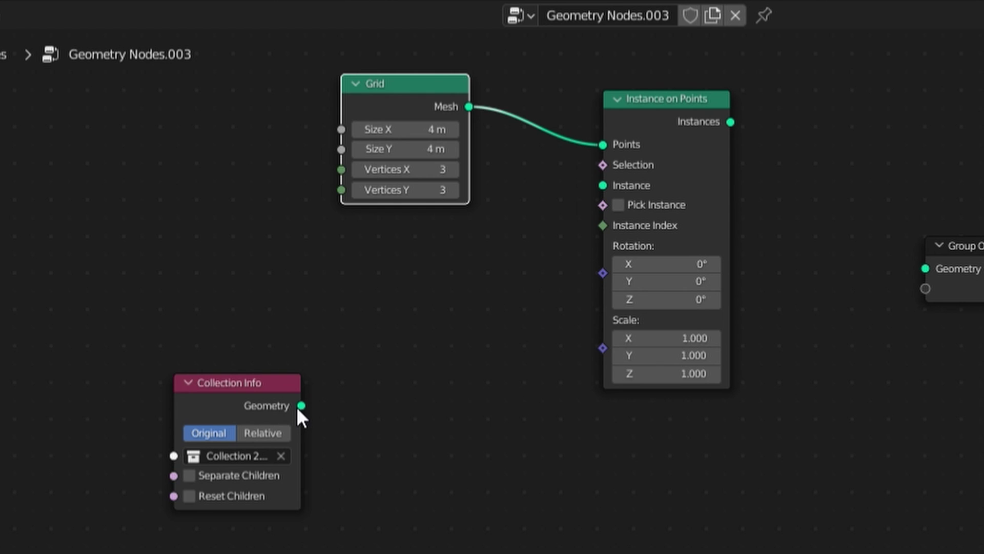
pyautogui.moveTo(301, 406); pyautogui.dragTo(595, 190)
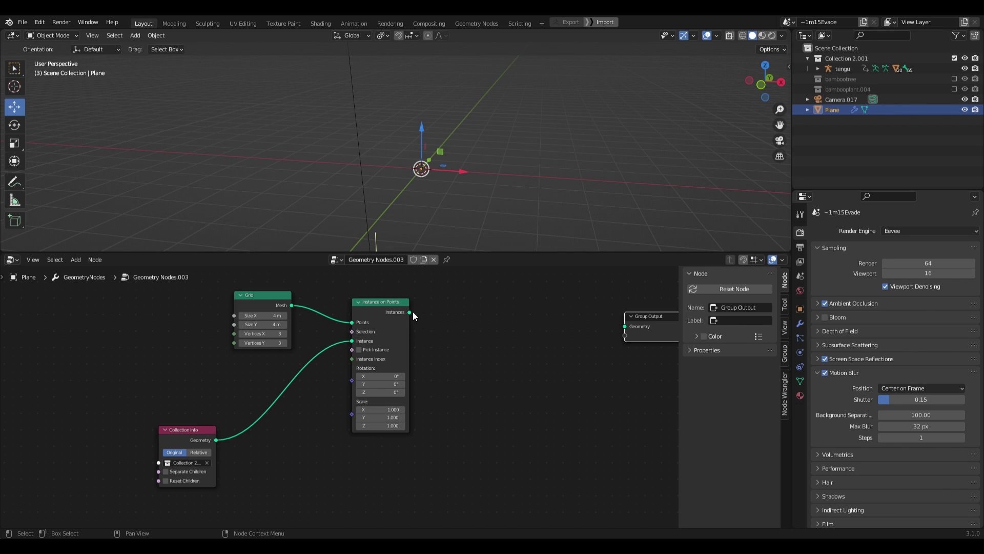
pyautogui.moveTo(731, 122); pyautogui.dragTo(618, 330)
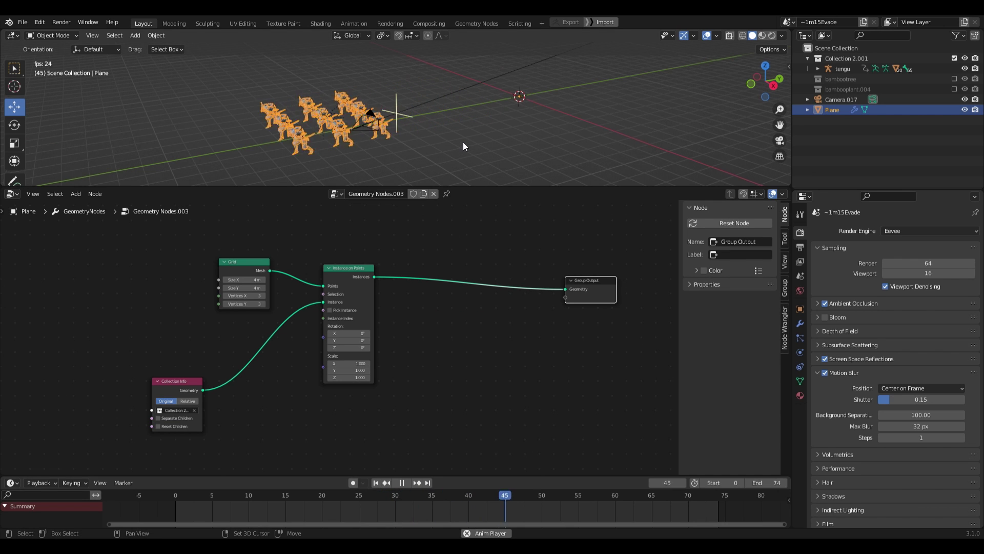
# Step: Examine the instanced tengu characters in the viewport while the animation plays
pyautogui.rightClick(463, 142)
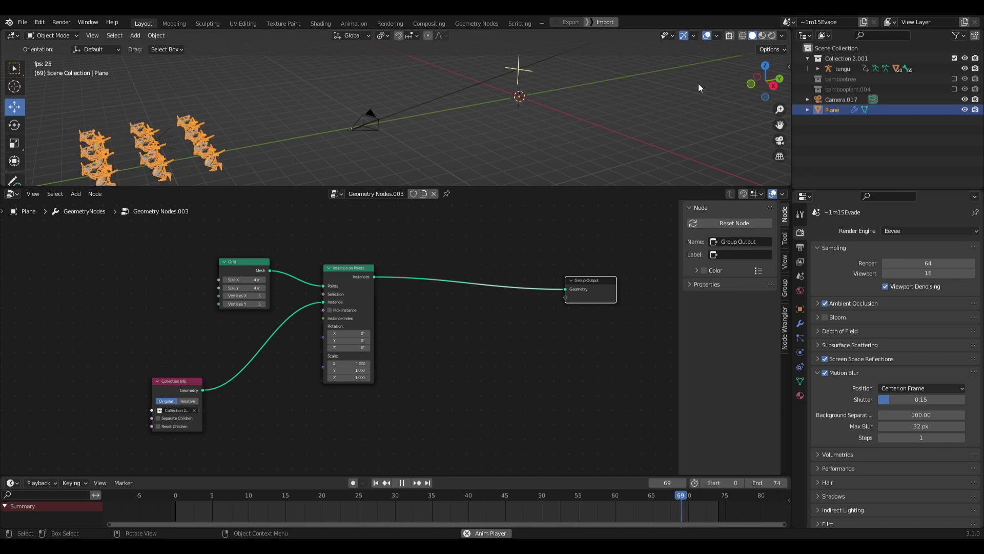
pyautogui.hotkey('ctrl', 'space')
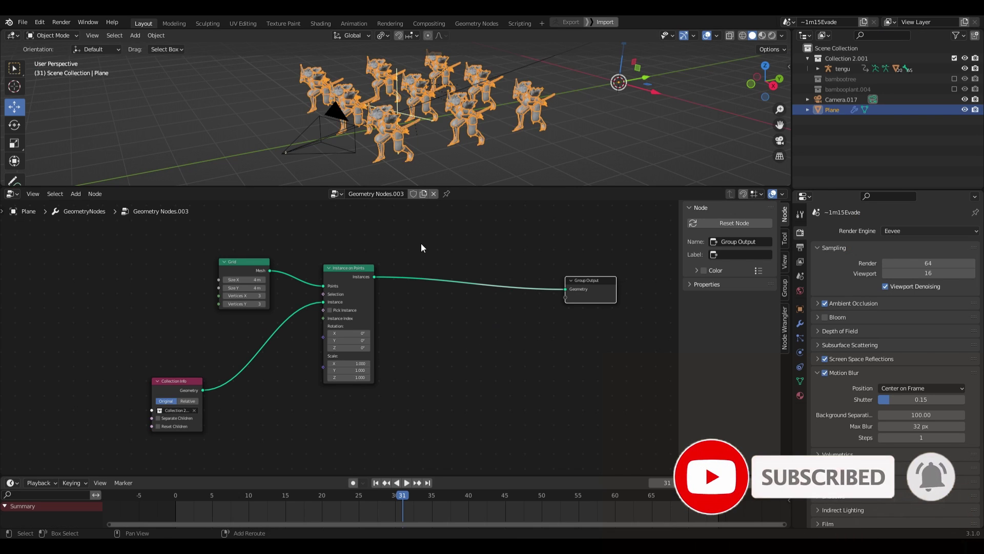
# Step: Insert a Set Position node on the link between Instance on Points and the Group Output
pyautogui.hotkey('shift', 'a')
pyautogui.click(421, 245)
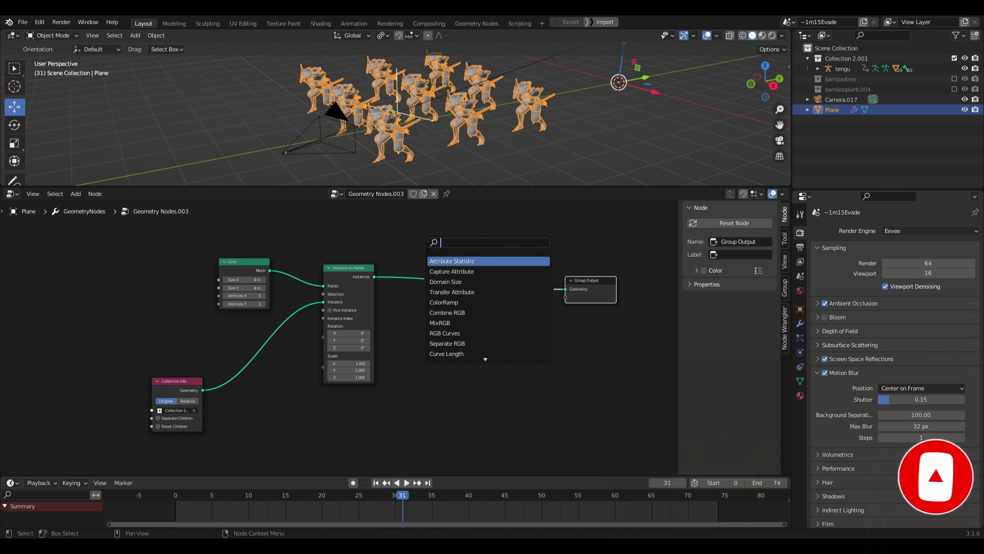
pyautogui.write('po')
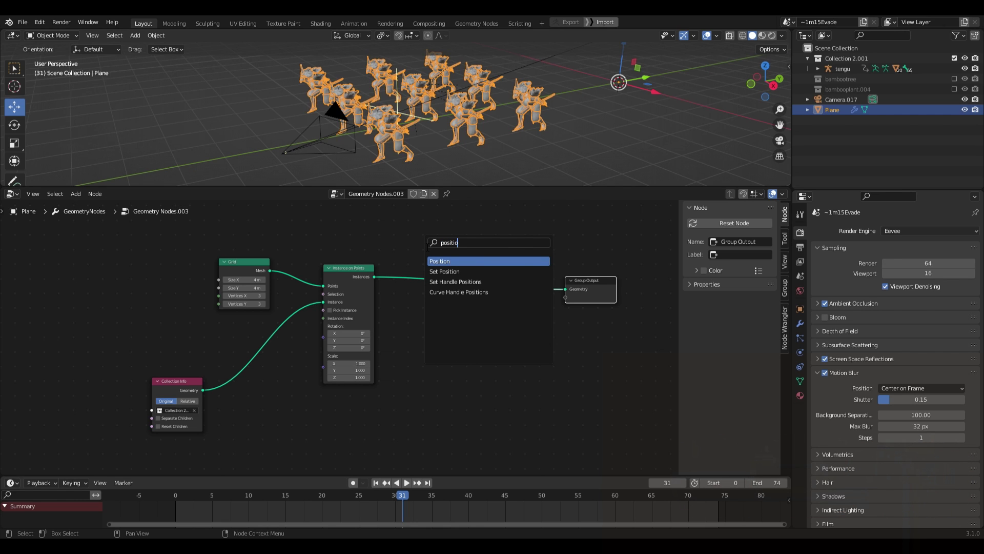
pyautogui.write('sitio')
pyautogui.click(444, 271)
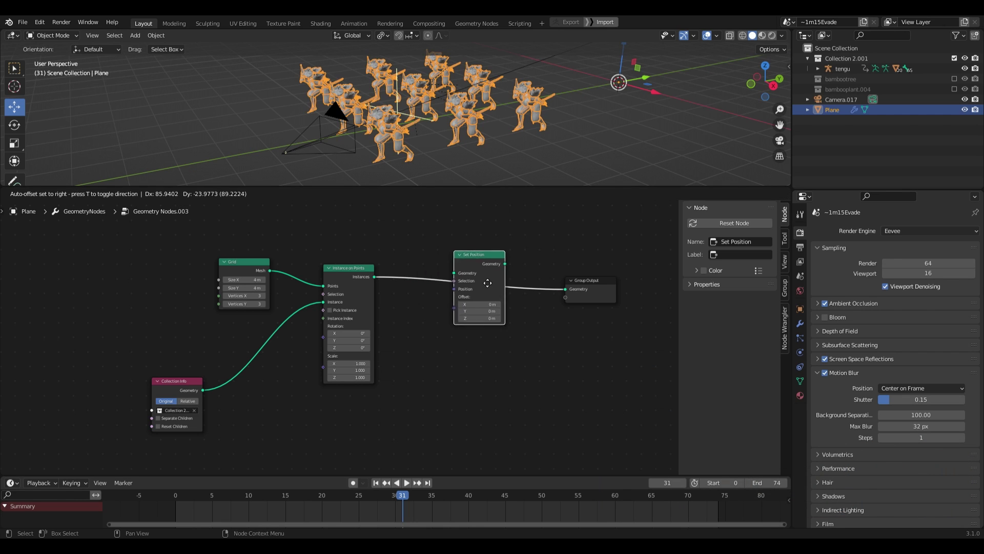
pyautogui.click(487, 293)
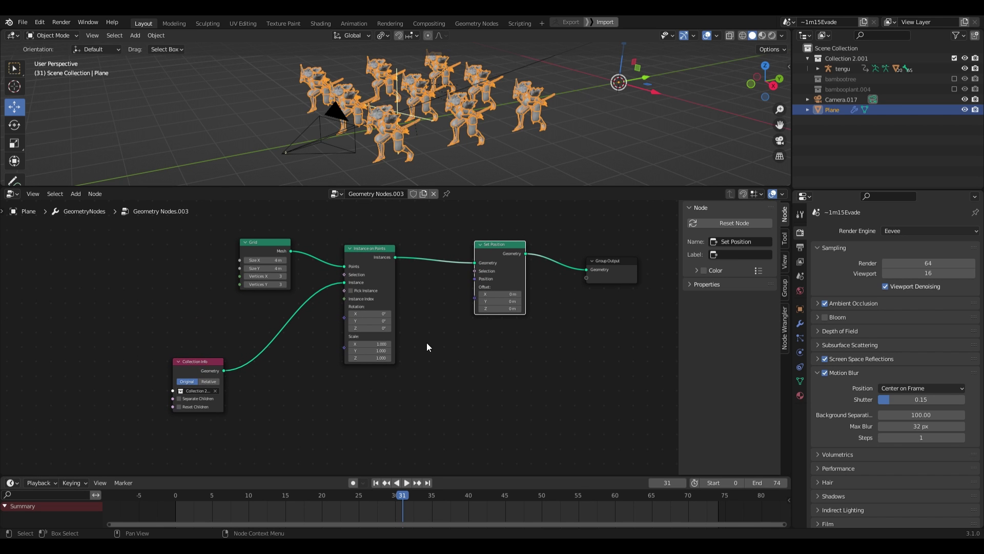
# Step: Add a Random Value node below Instance on Points and set its data type to Vector
pyautogui.moveTo(424, 384); pyautogui.dragTo(416, 379, button='middle')
pyautogui.hotkey('shift', 'a')
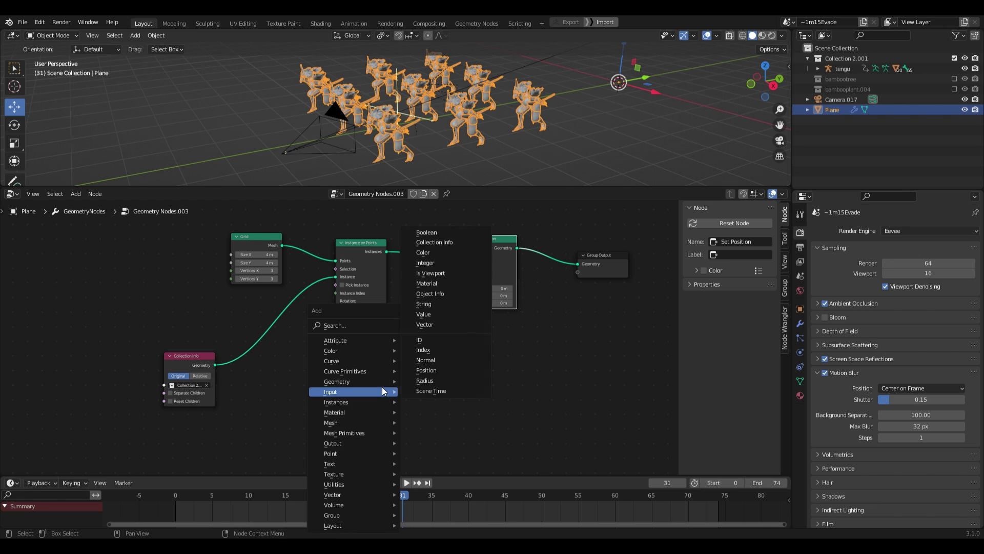
pyautogui.click(357, 326)
pyautogui.write('rand')
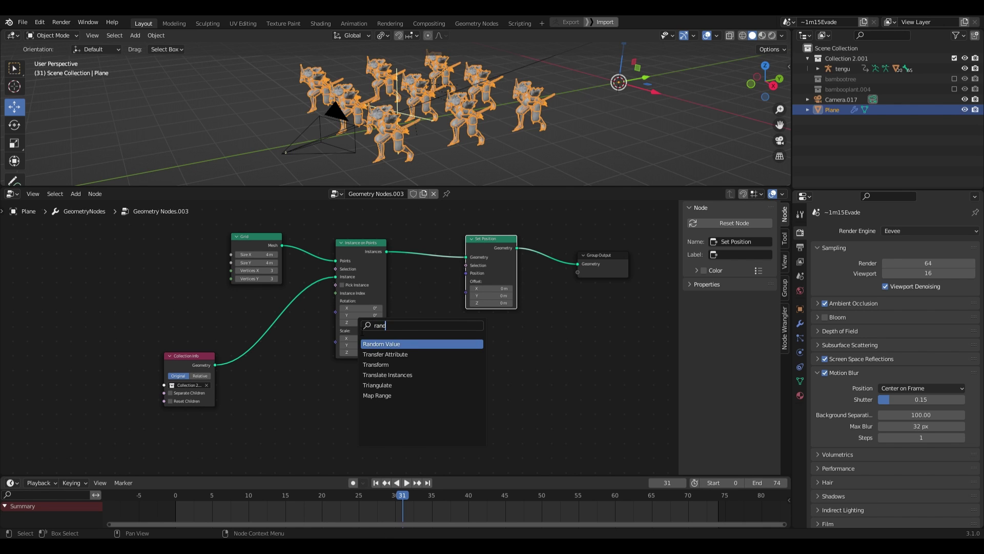
pyautogui.press('Return')
pyautogui.click(345, 424)
pyautogui.moveTo(460, 406); pyautogui.dragTo(429, 394, button='middle')
pyautogui.click(322, 409)
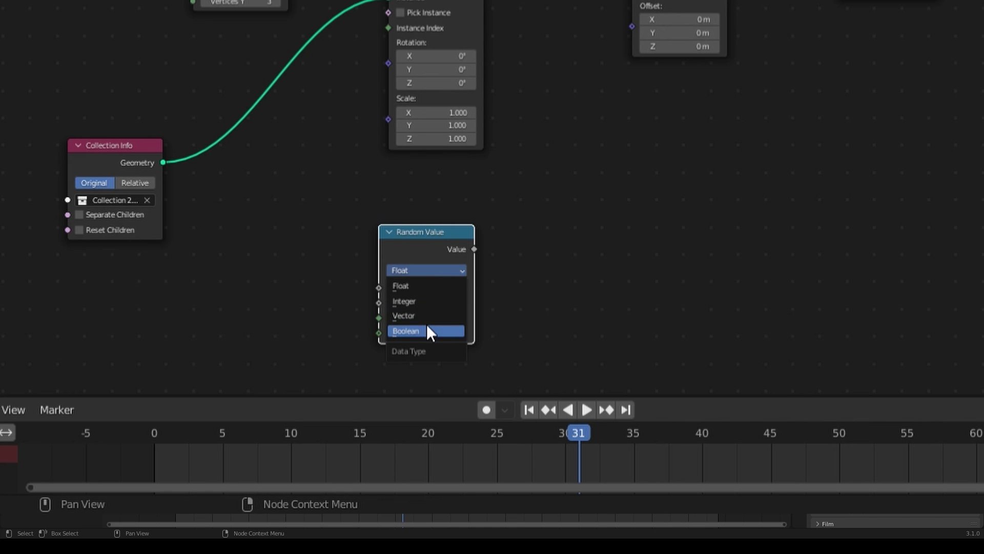
pyautogui.click(428, 316)
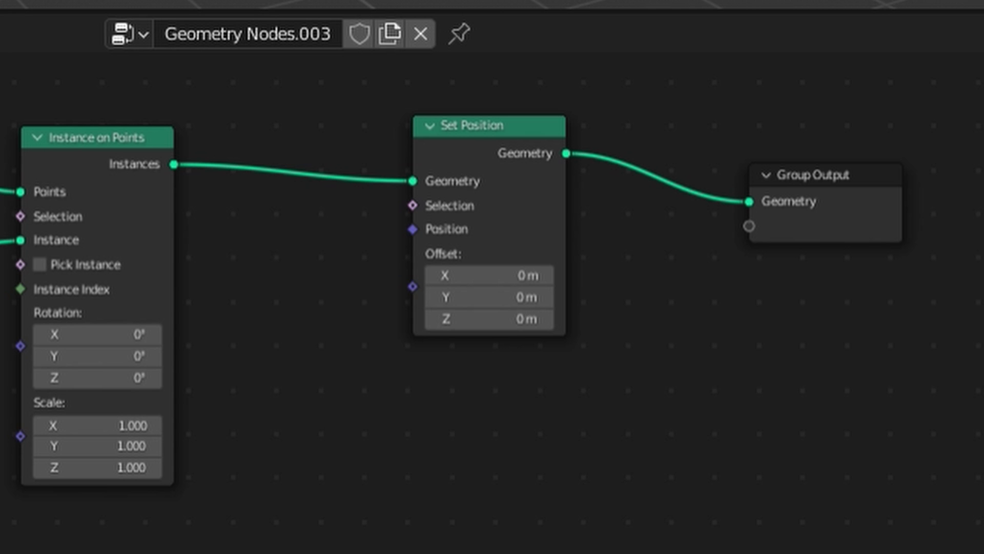
# Step: Link the Random Value node's Value output to the Set Position node's Offset input
pyautogui.moveTo(493, 328); pyautogui.dragTo(440, 271, button='middle')
pyautogui.moveTo(252, 537); pyautogui.dragTo(168, 553, button='middle')
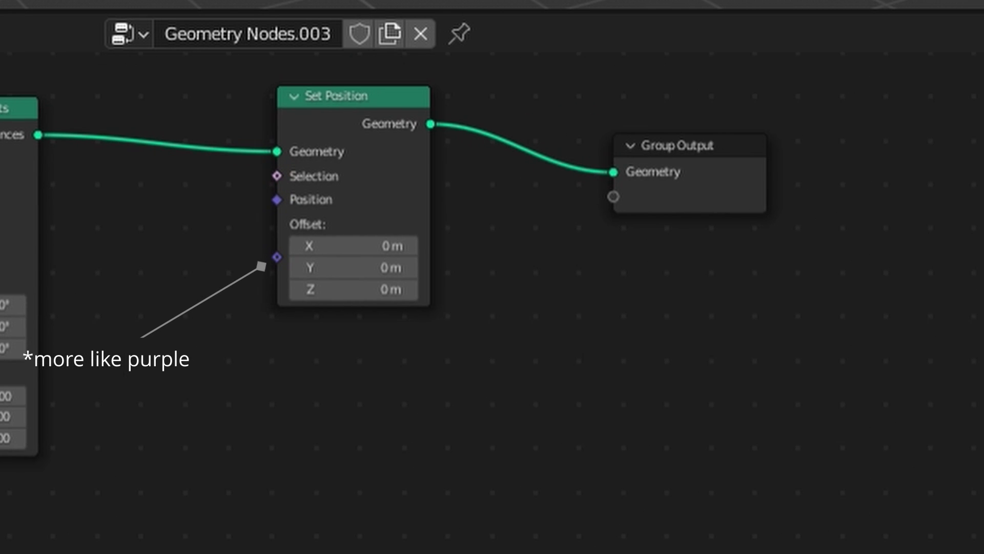
pyautogui.moveTo(360, 399); pyautogui.dragTo(352, 372, button='middle')
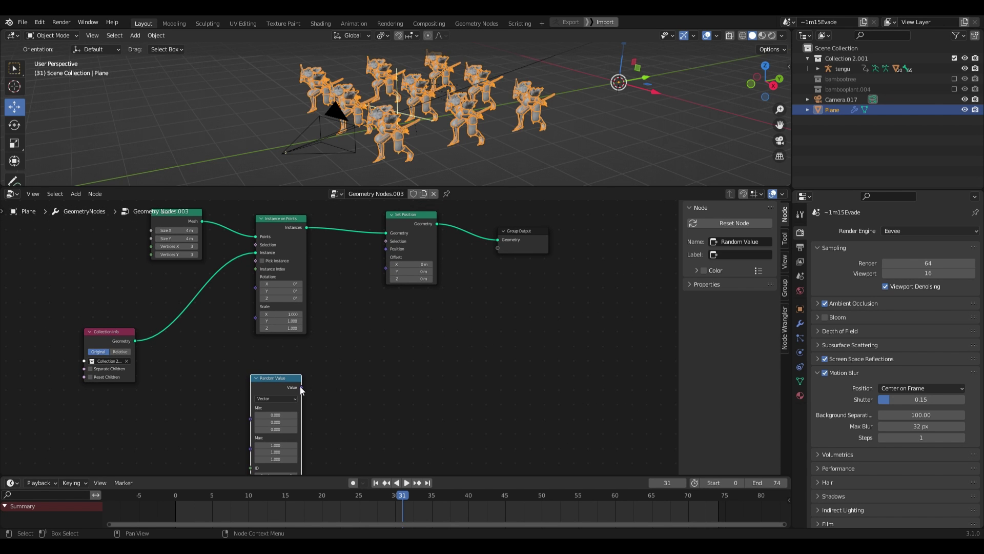
pyautogui.moveTo(386, 269); pyautogui.dragTo(387, 266)
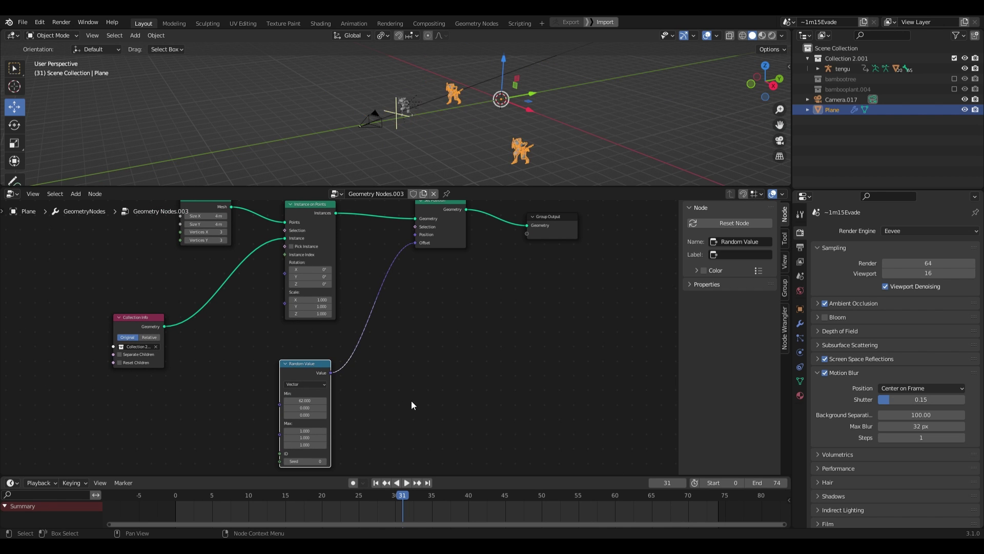
# Step: Set the second component of the Random Value node's Min vector to -95 to spread the instances along Y
pyautogui.moveTo(488, 165); pyautogui.dragTo(560, 167, button='middle')
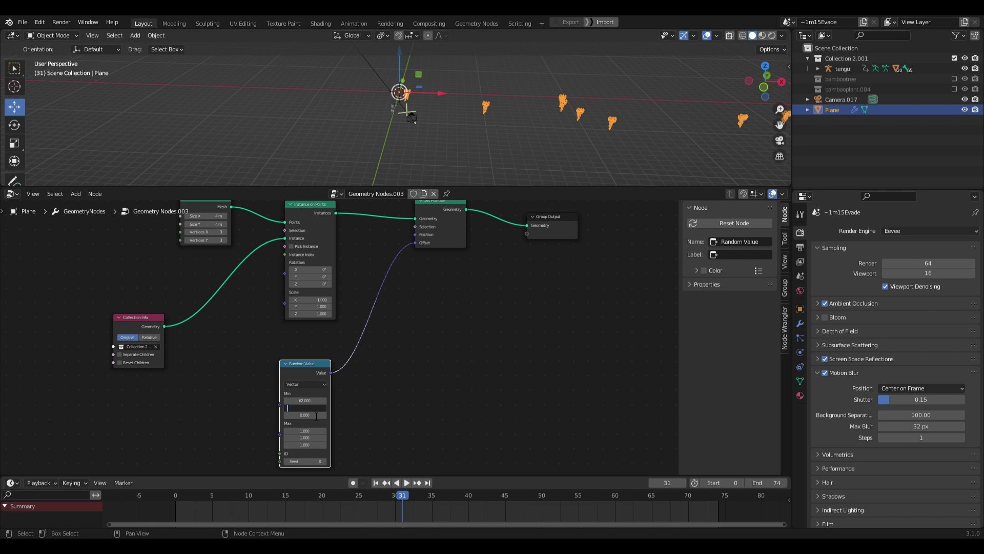
pyautogui.write('5')
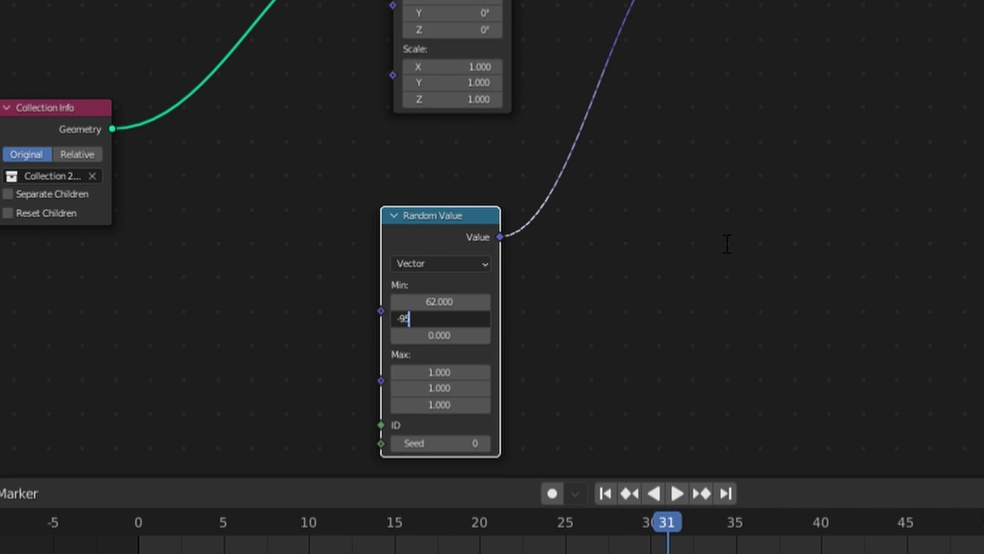
pyautogui.press('Return')
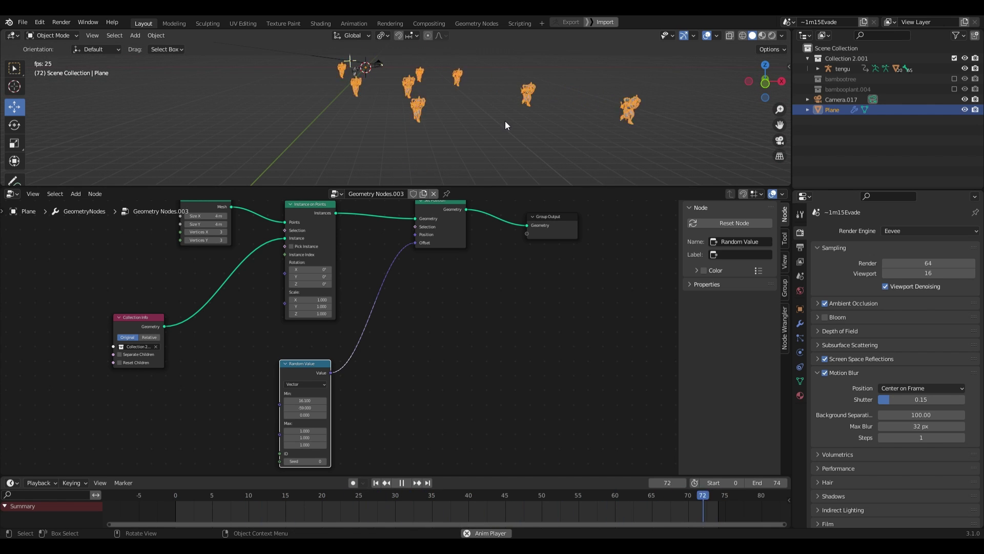
# Step: Duplicate the crowd plane, move the copy along the global X axis, and make its crowd node group a single-user copy
pyautogui.moveTo(506, 192); pyautogui.dragTo(506, 223)
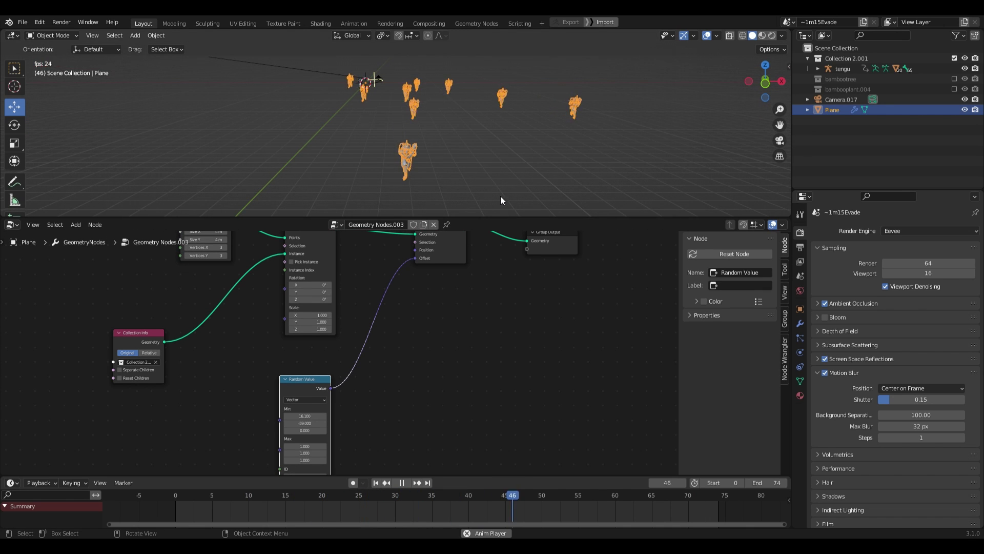
pyautogui.press('Escape')
pyautogui.hotkey('shift', 'd')
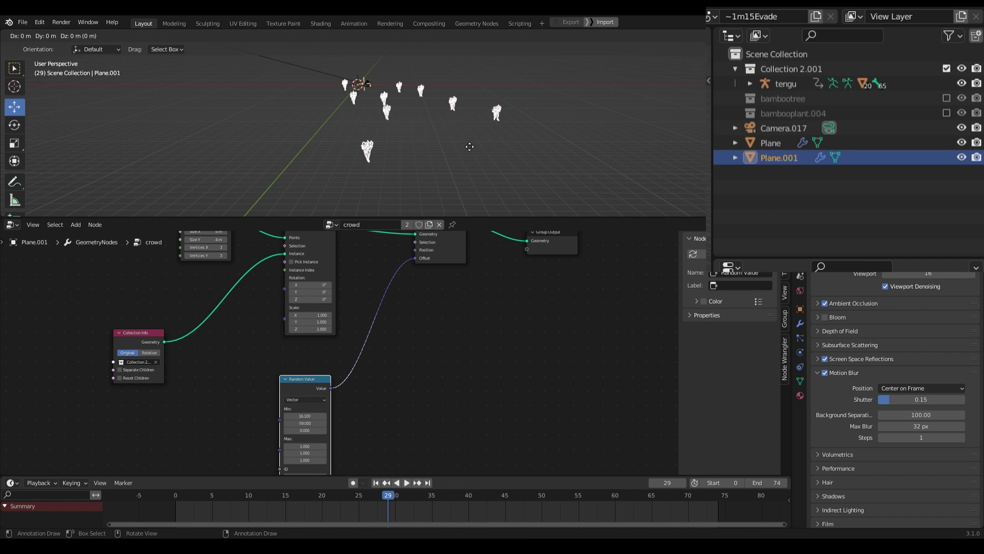
pyautogui.press('x')
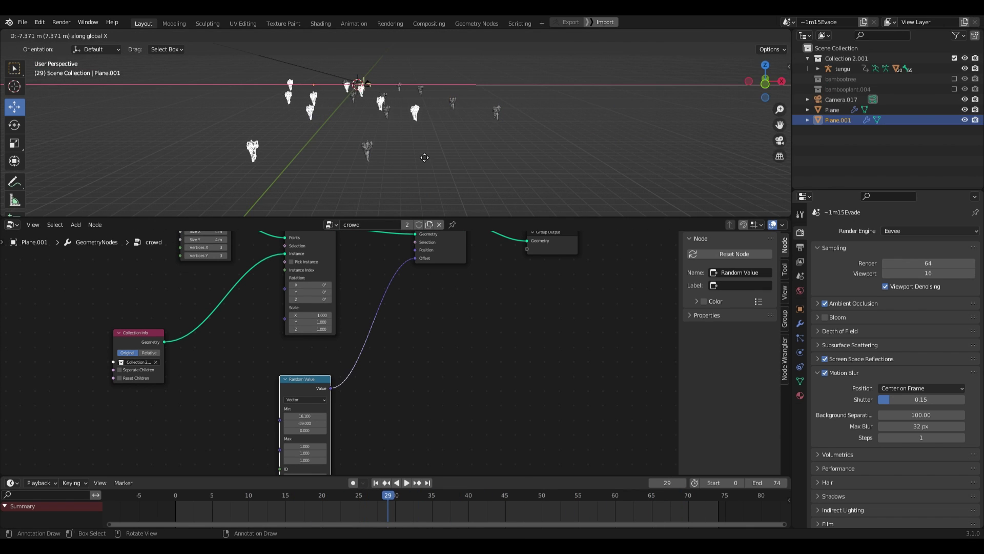
pyautogui.click(395, 162)
pyautogui.moveTo(395, 161); pyautogui.dragTo(457, 167, button='middle')
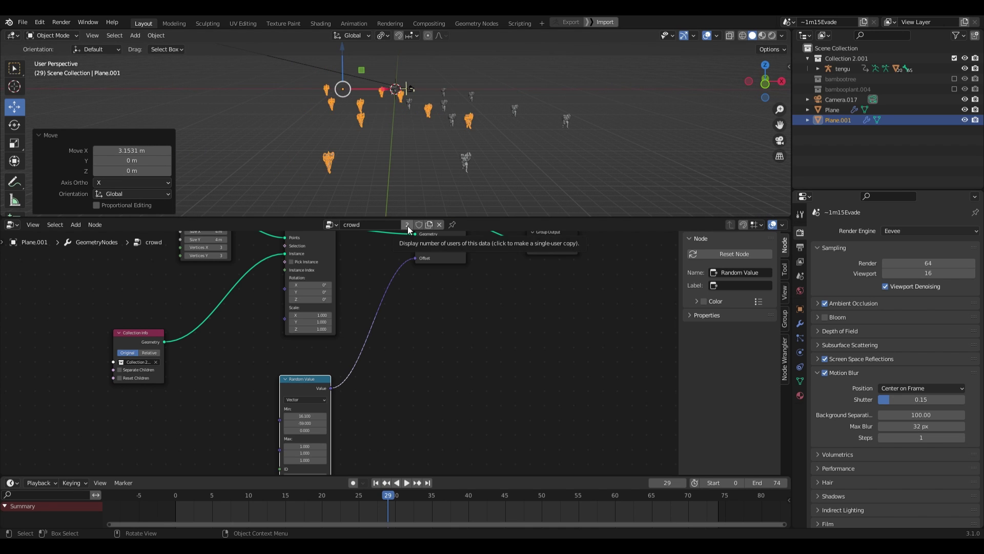
pyautogui.click(408, 226)
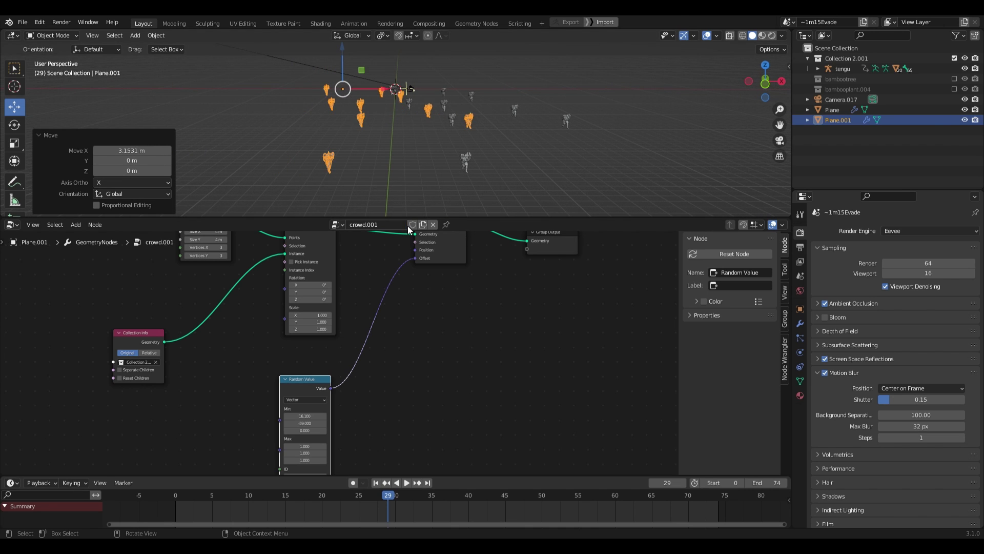
# Step: Duplicate Collection 2.001 and assign Collection 2.002 to the Collection Info node of the crowd.001 node group
pyautogui.click(833, 59)
pyautogui.rightClick(833, 58)
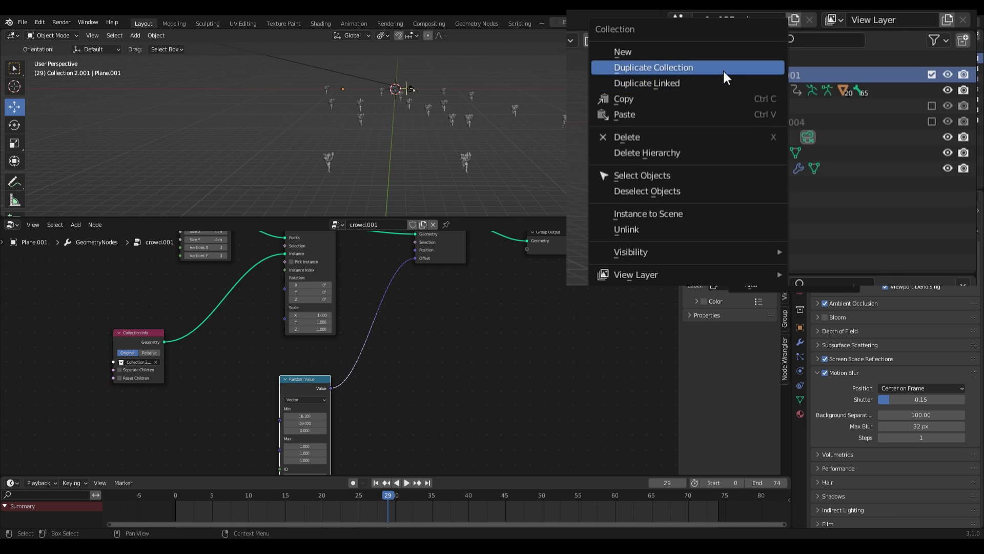
pyautogui.click(723, 69)
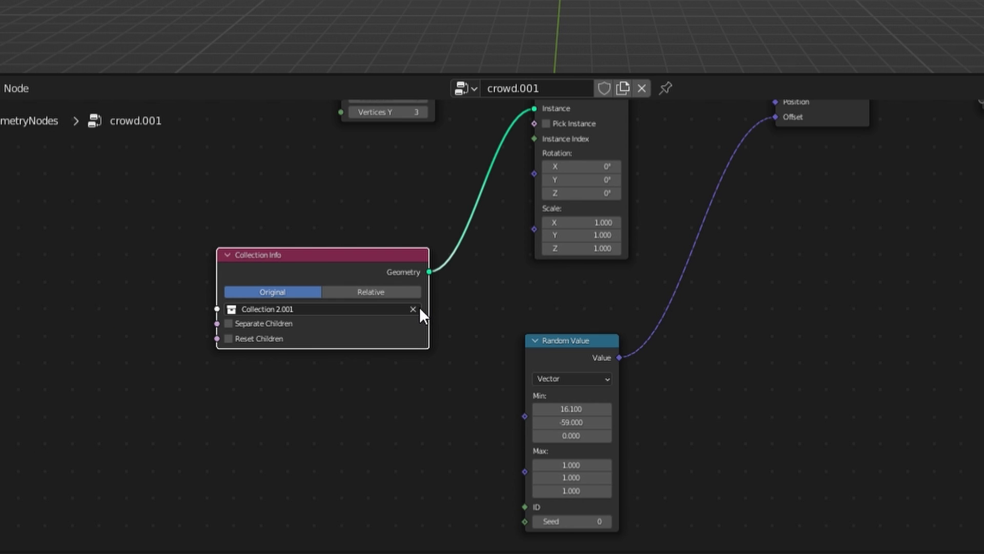
pyautogui.click(313, 344)
pyautogui.click(282, 345)
pyautogui.click(342, 381)
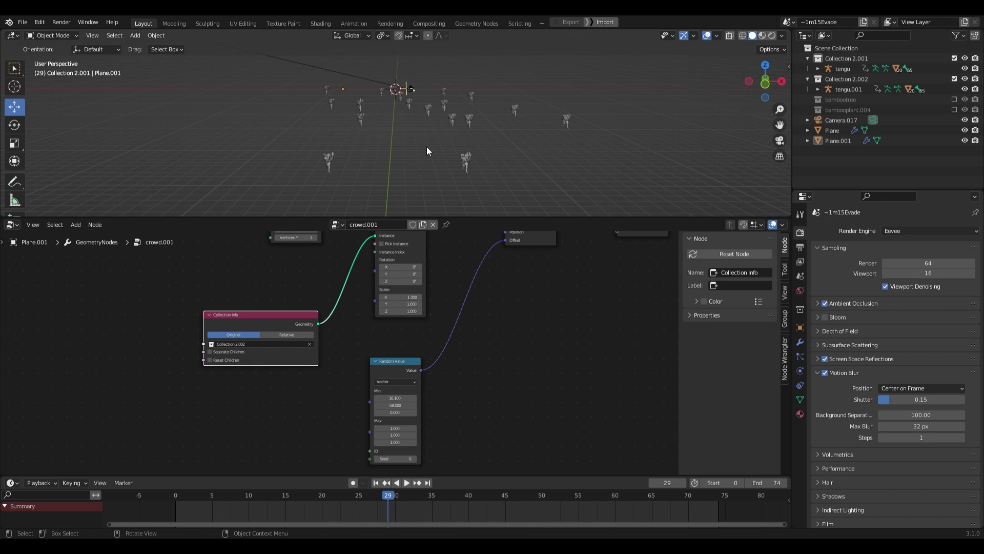
# Step: Shift all of tengu.001's strips three frames earlier in the Nonlinear Animation editor and play the animation
pyautogui.click(839, 88)
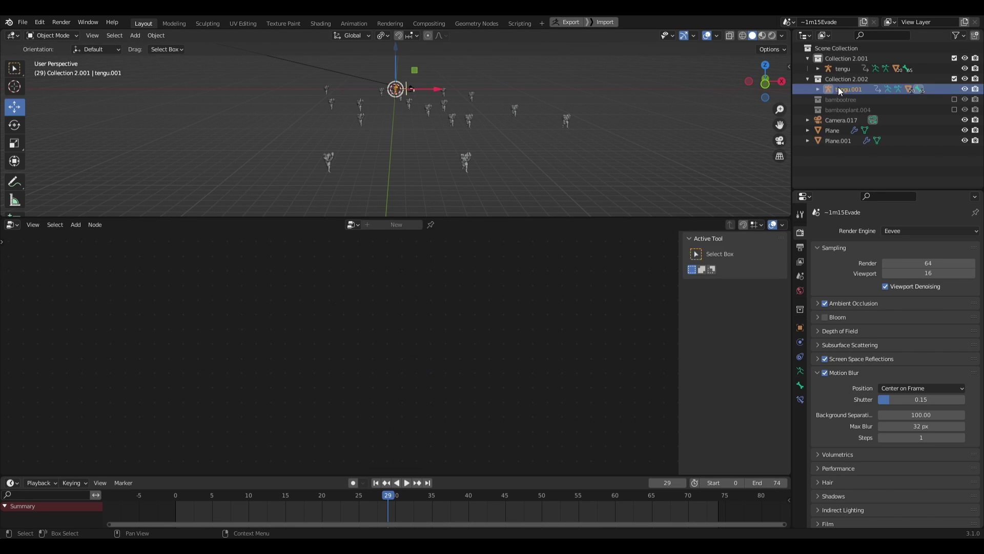
pyautogui.click(11, 226)
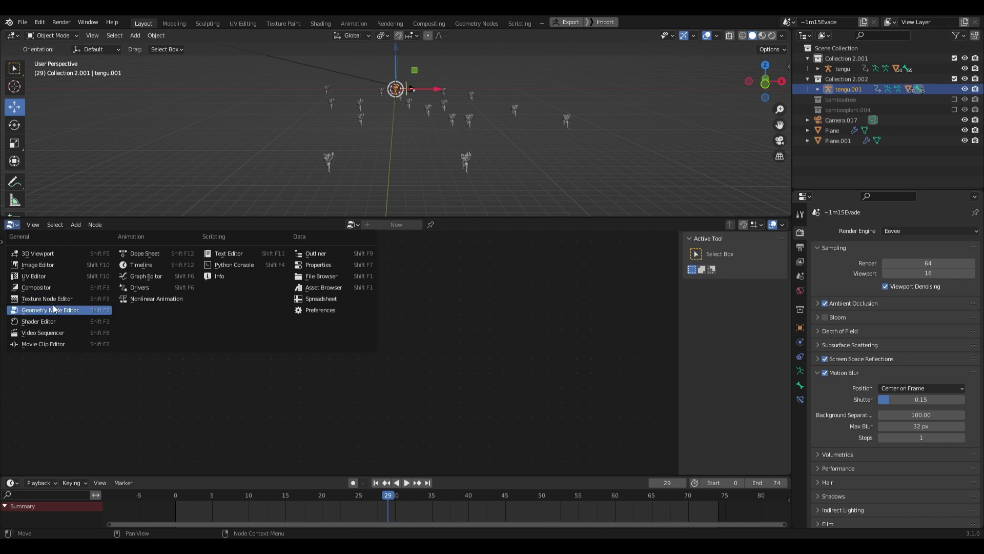
pyautogui.click(158, 297)
pyautogui.moveTo(302, 262); pyautogui.dragTo(338, 419, button='middle')
pyautogui.moveTo(287, 372); pyautogui.dragTo(584, 454)
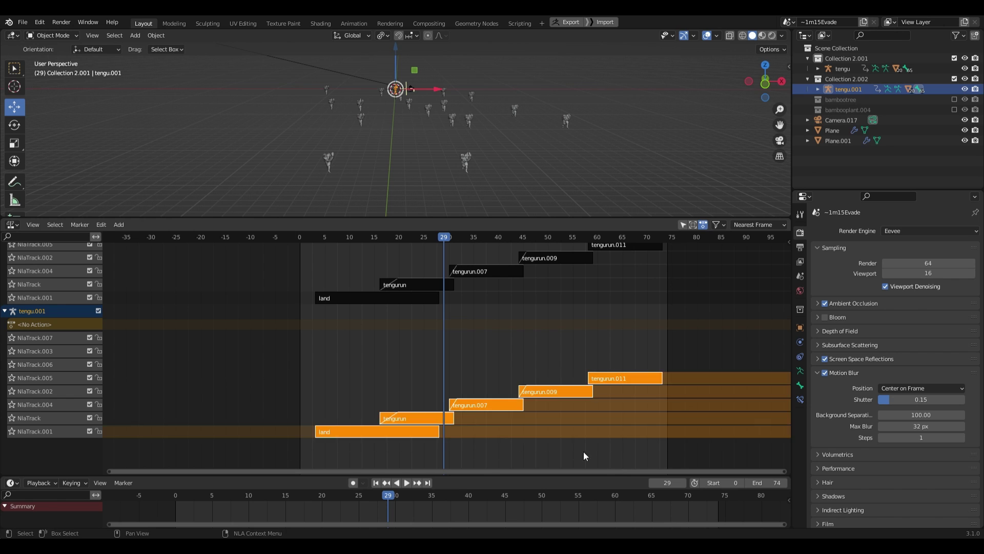
pyautogui.press('g')
pyautogui.press('Escape')
pyautogui.press('space')
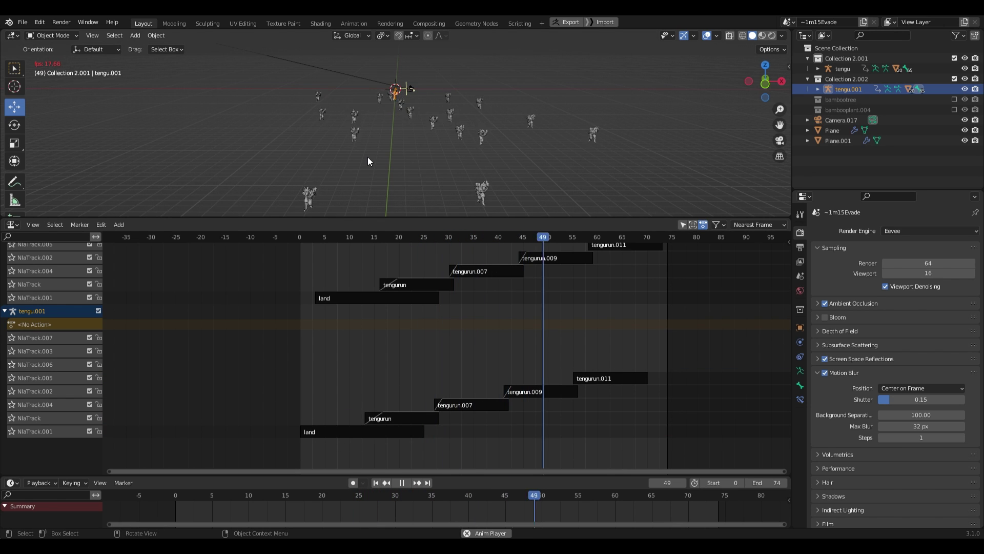
# Step: In the crowd.001 geometry nodes, increase the Grid's Size X and set its Vertices X to 12 while the animation plays
pyautogui.click(10, 224)
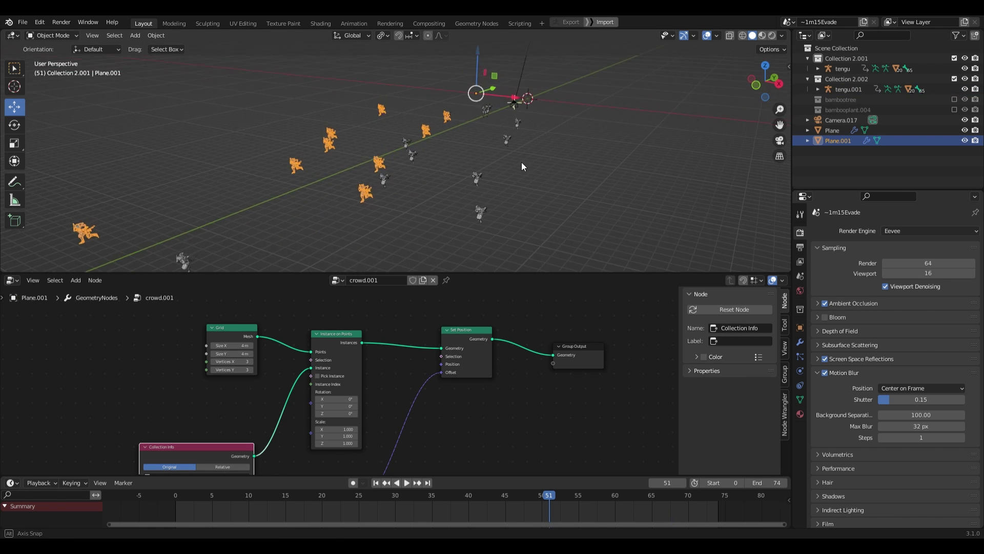
pyautogui.moveTo(537, 143); pyautogui.dragTo(515, 152, button='middle')
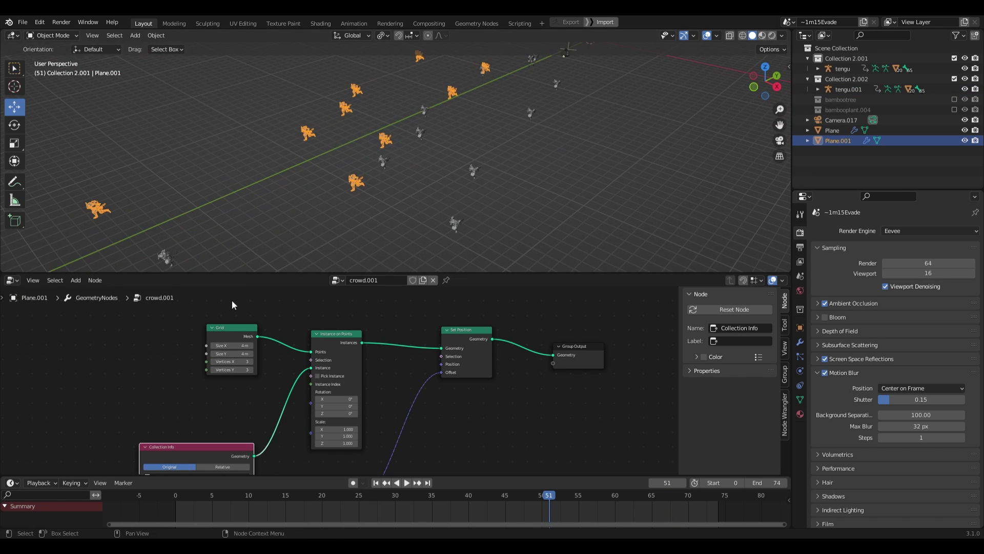
pyautogui.press('space')
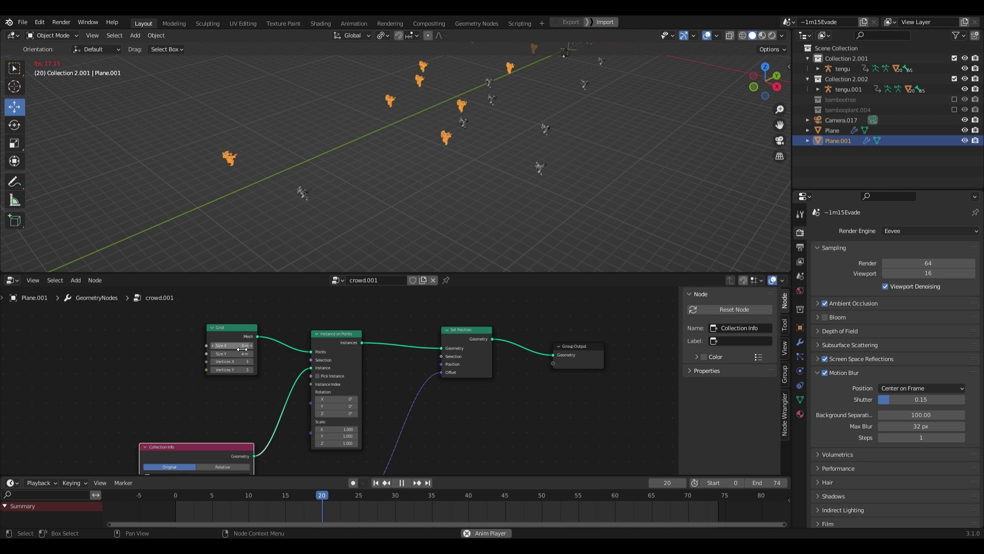
pyautogui.moveTo(242, 349); pyautogui.dragTo(281, 348)
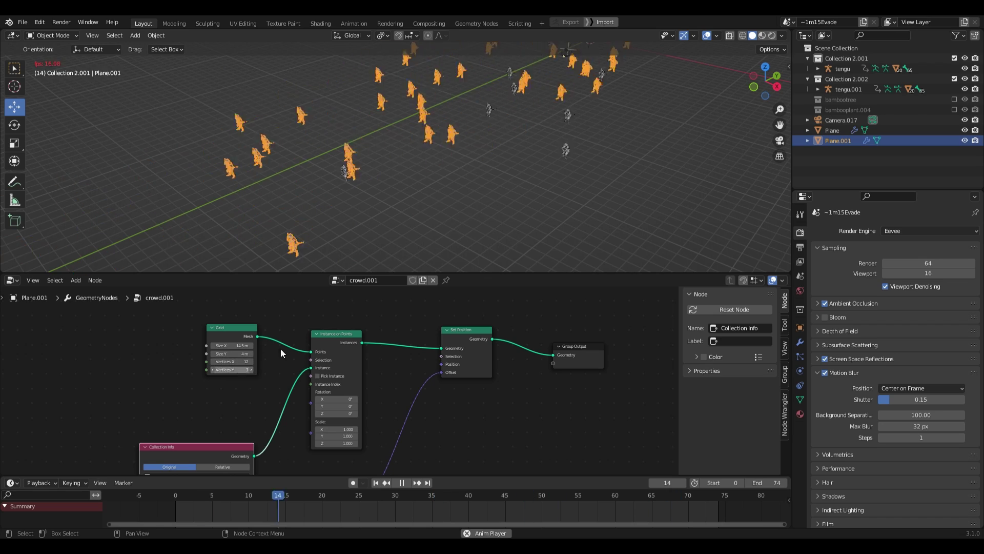
pyautogui.click(394, 215)
pyautogui.click(319, 128)
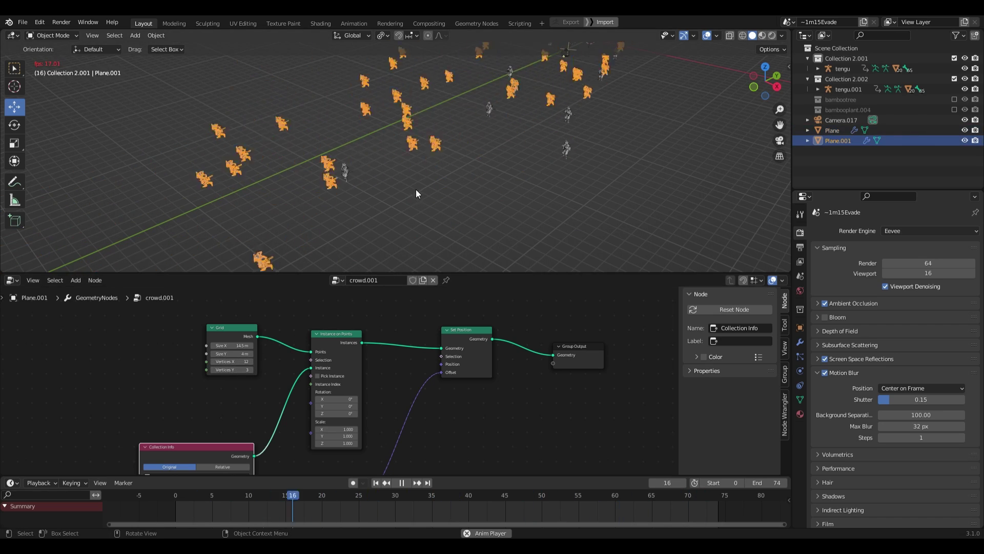
# Step: Select the original Plane and set the first Min component of its Random Value node to about 21
pyautogui.click(826, 131)
pyautogui.moveTo(386, 375); pyautogui.dragTo(371, 309, button='middle')
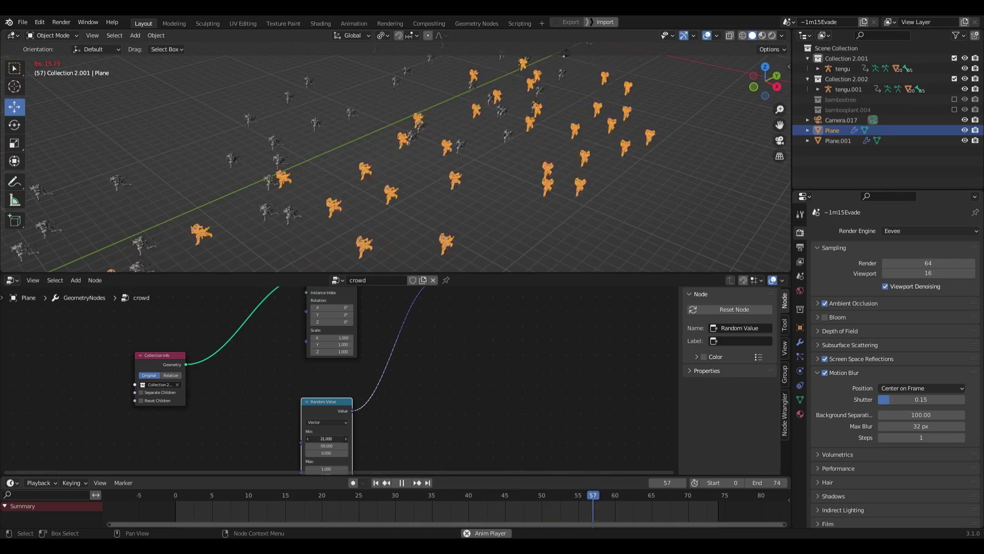
# Step: Examine both running crowds from a low angle in a maximised viewport while the animation plays
pyautogui.scroll(-4, 436, 166)
pyautogui.moveTo(436, 167); pyautogui.dragTo(537, 180, button='middle')
pyautogui.click(530, 164)
pyautogui.scroll(6, 524, 181)
pyautogui.hotkey('ctrl', 'space')
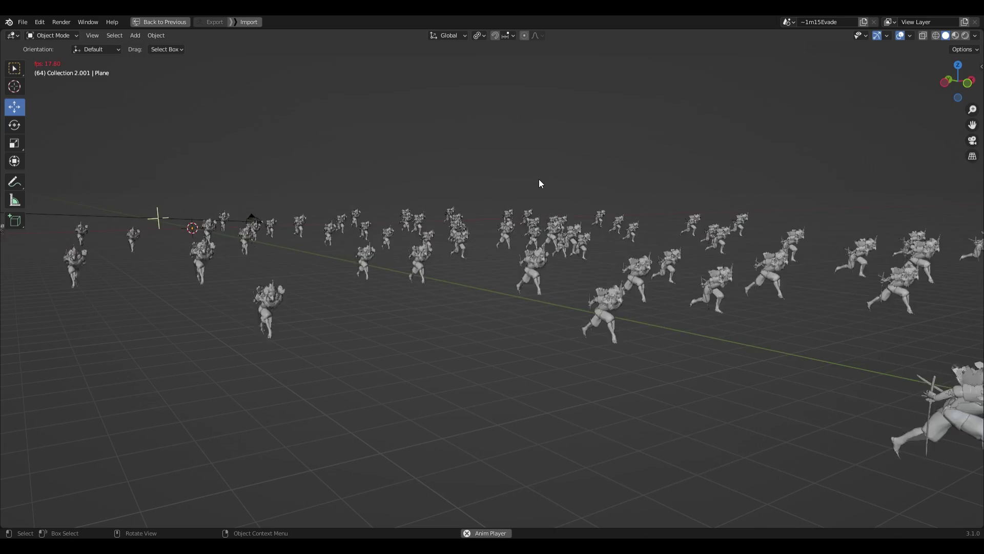